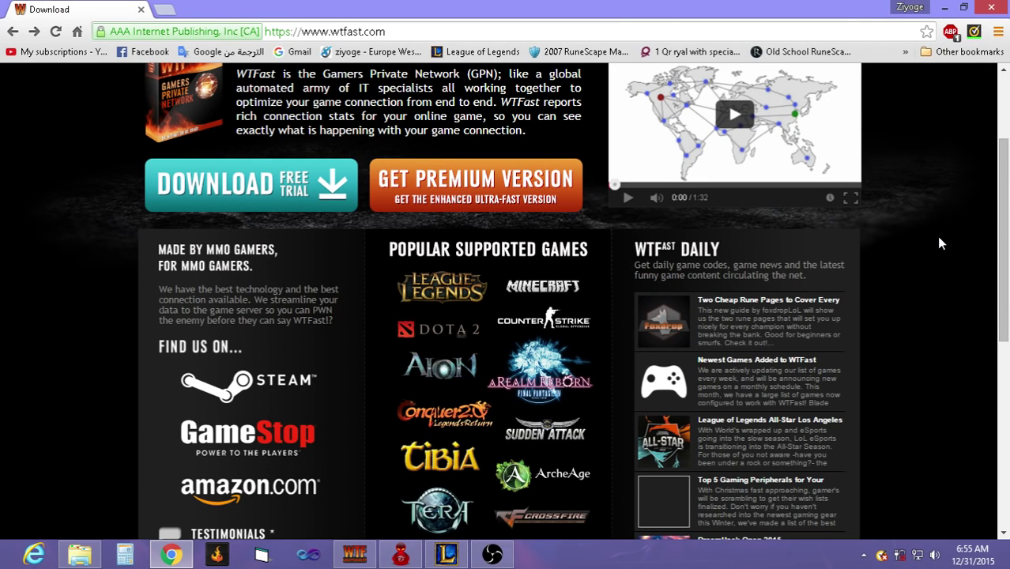
Start the WTFast free trial download and reopen the free trial signup page
scroll(938, 243, "up", 2)
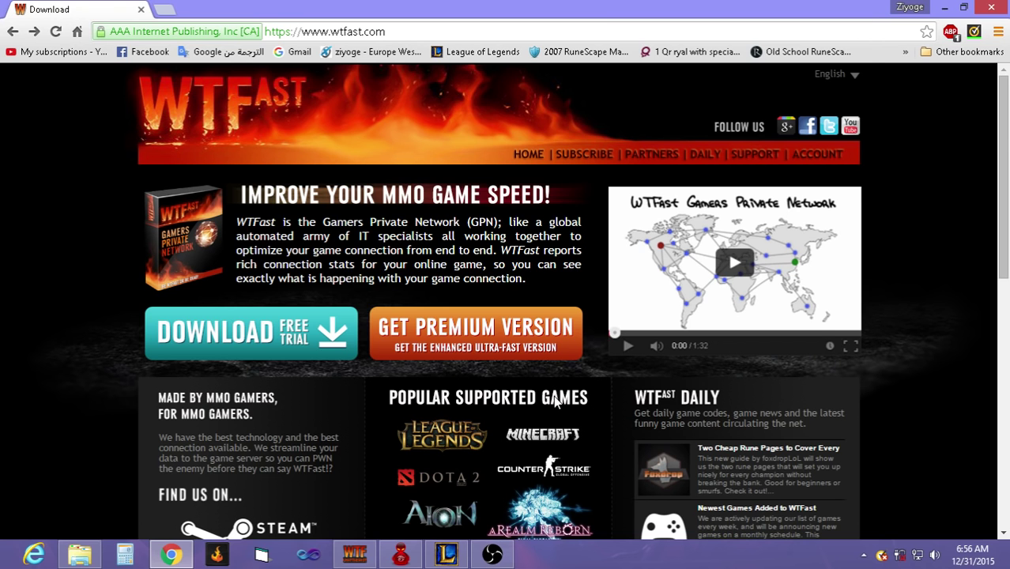
scroll(553, 395, "down", 2)
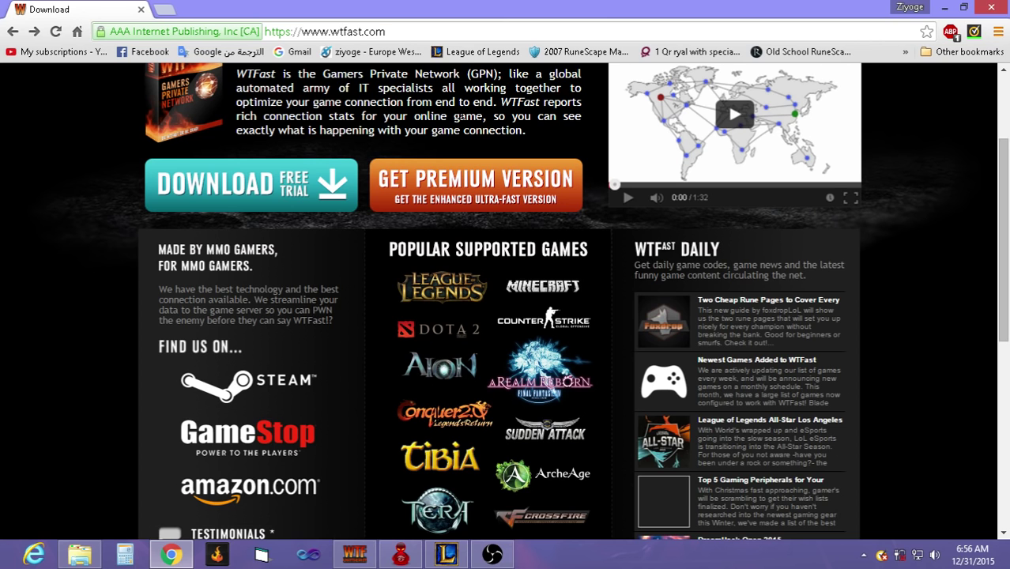
left_click(282, 202)
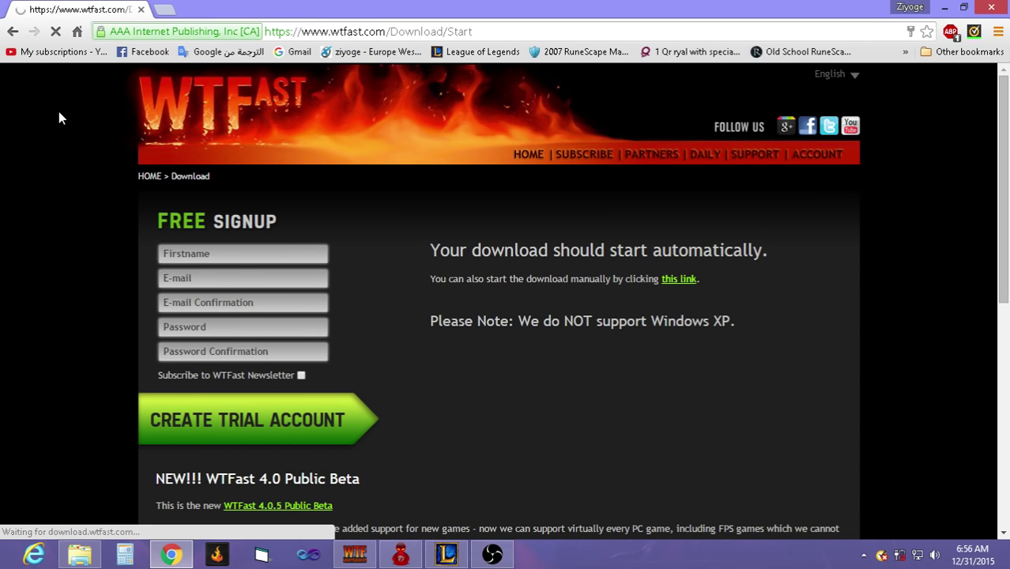
left_click(13, 31)
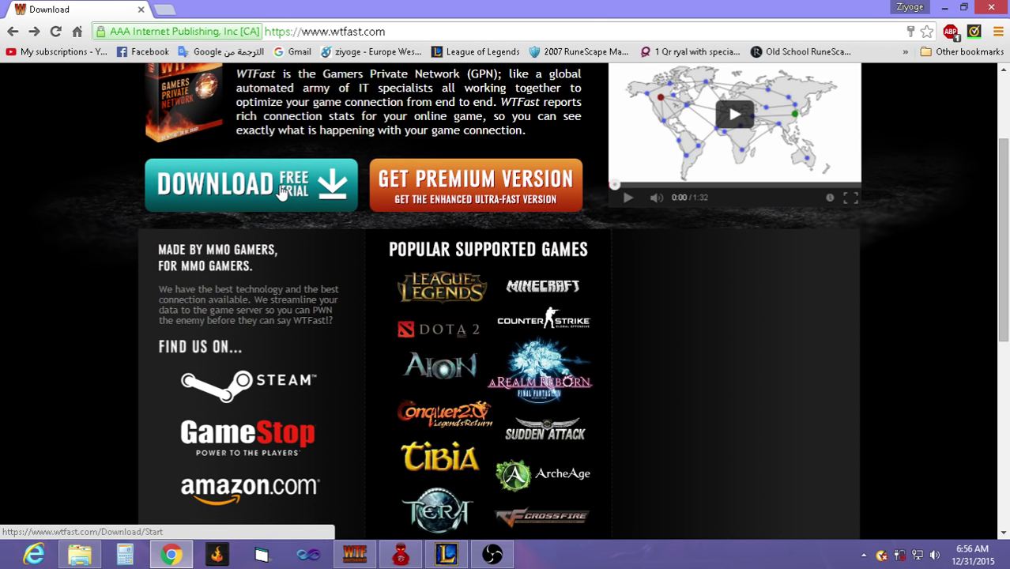
left_click(324, 205)
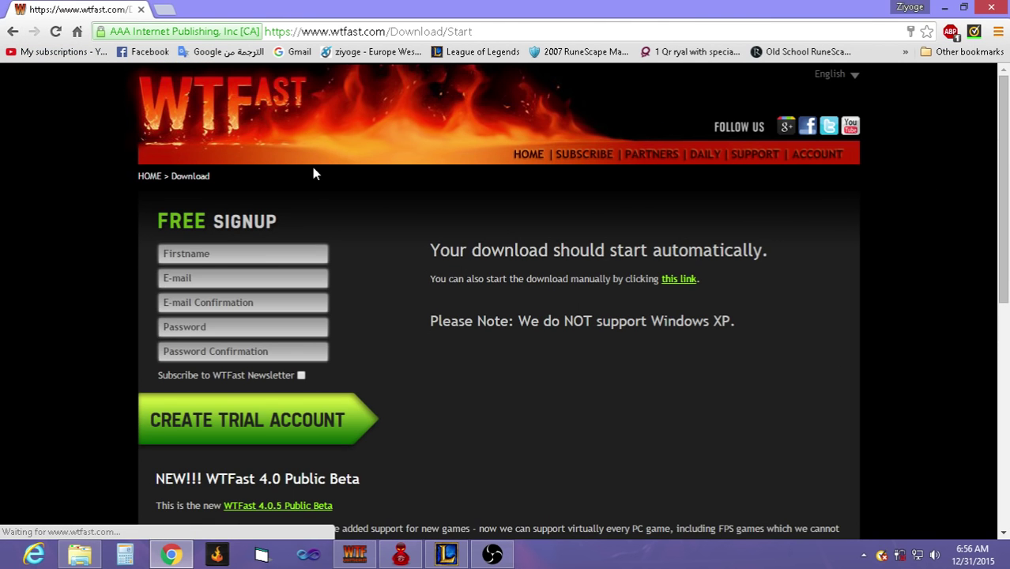
Enter the first name, autofill the form from saved details, and submit it
left_click(255, 253)
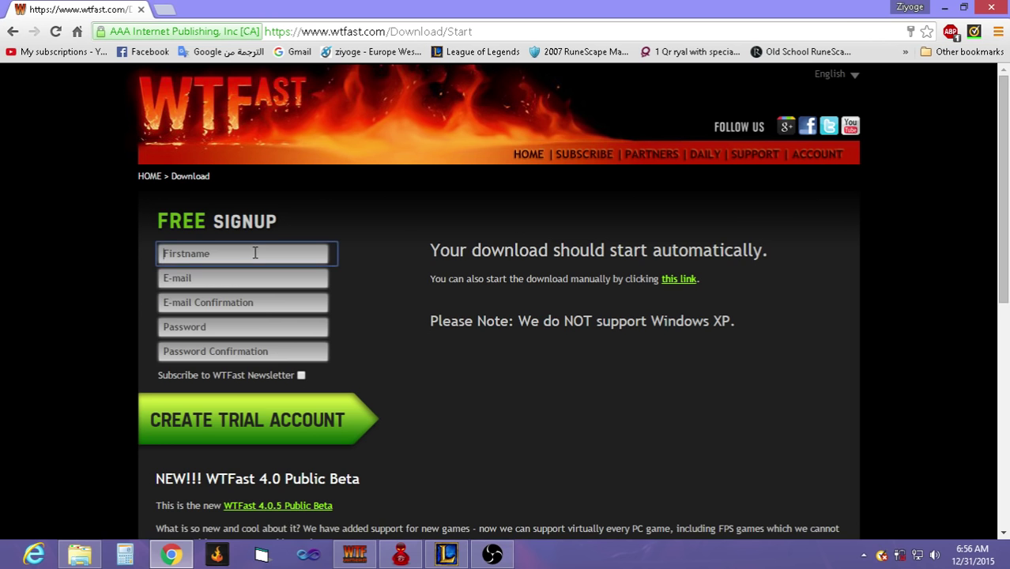
type("Ziad")
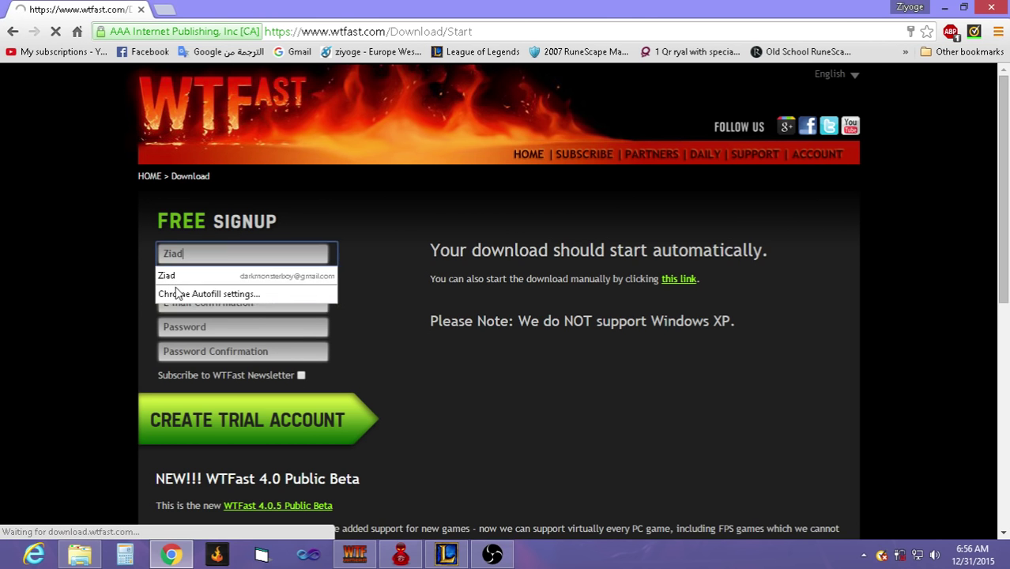
left_click(177, 276)
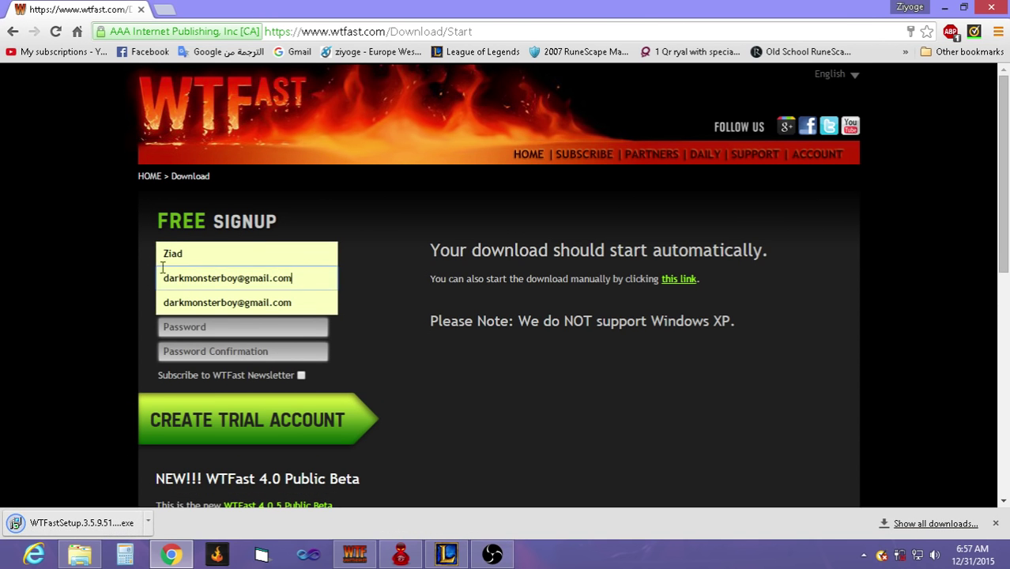
key("Return")
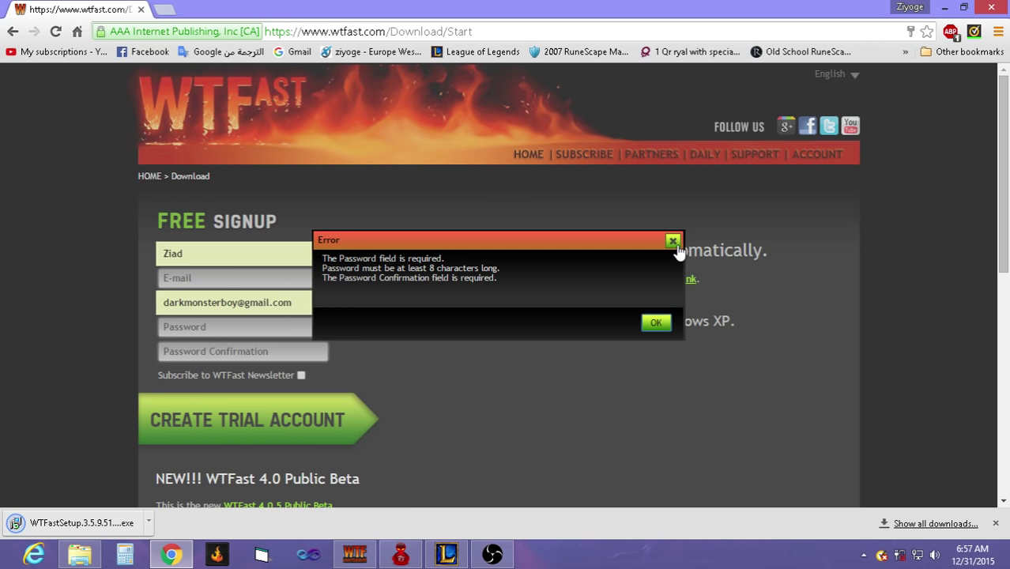
left_click(672, 241)
Fill in the e-mail address and type it again in the confirmation field
left_click(241, 278)
type("ziad")
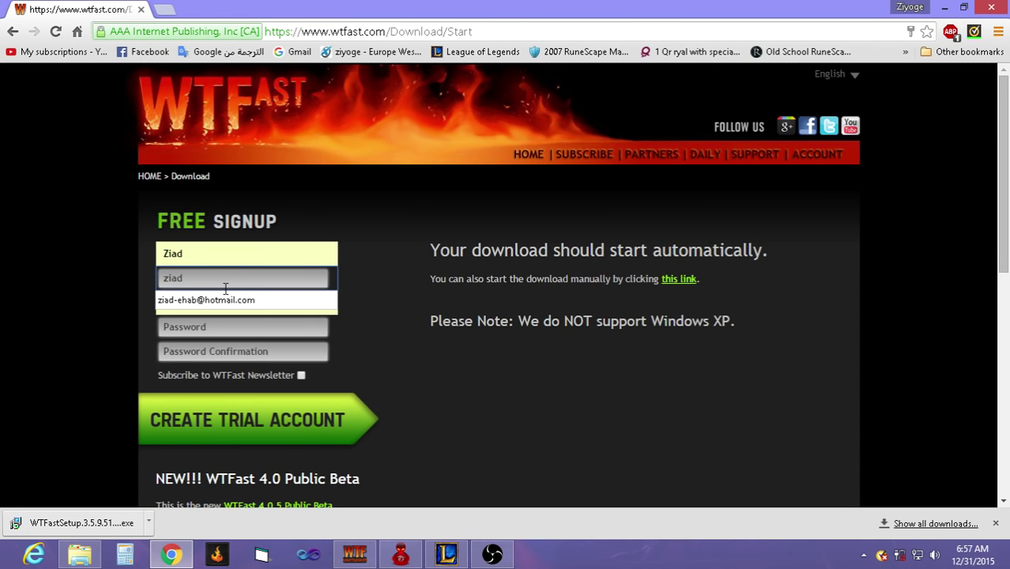
left_click(226, 299)
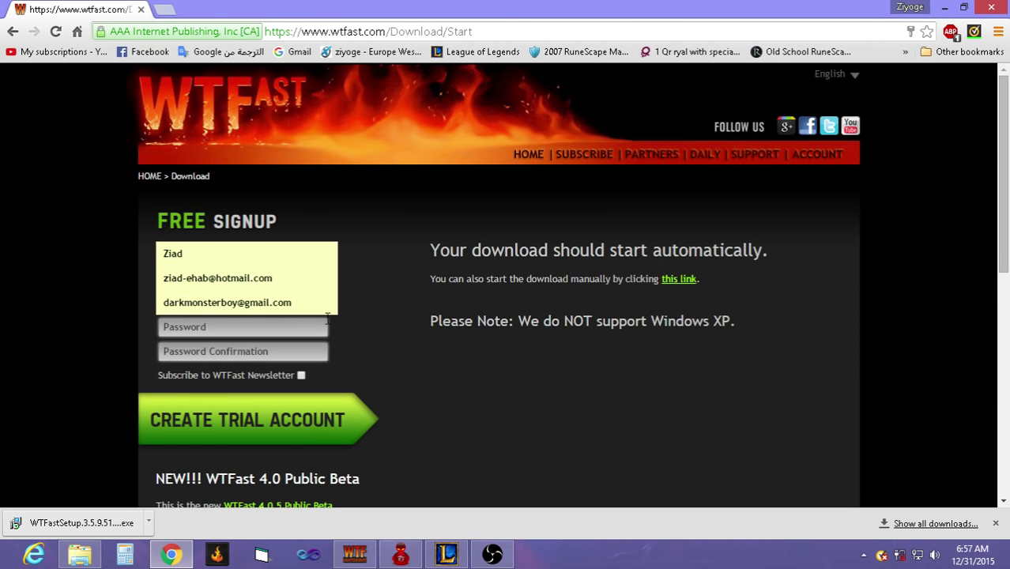
key("Tab")
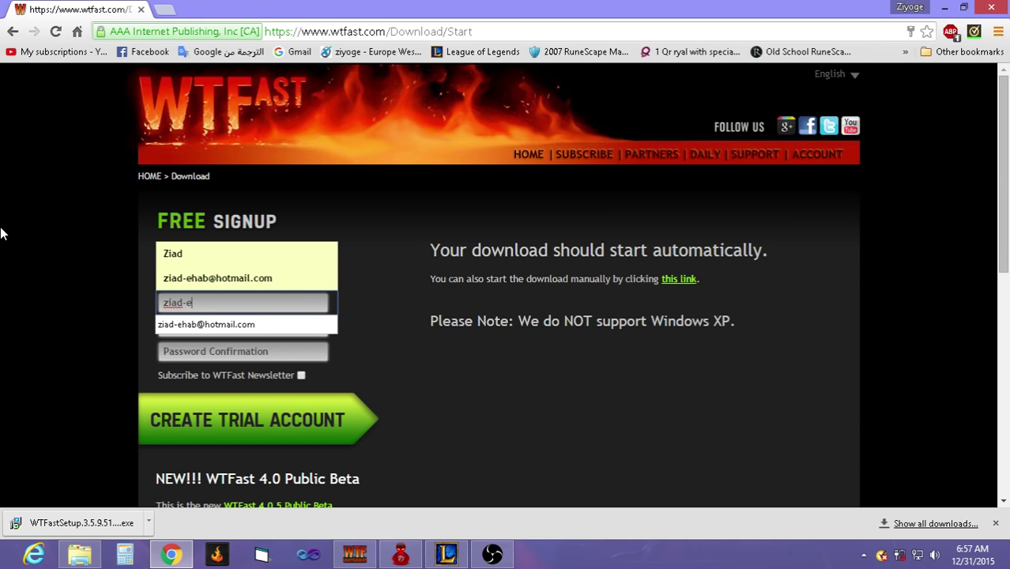
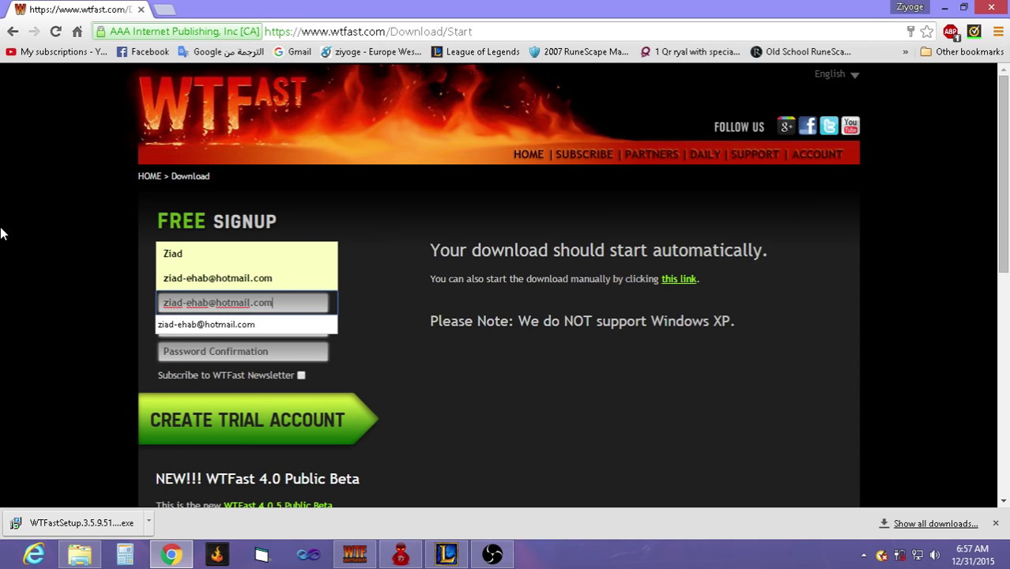
Enter the account password in the password confirmation field, trimming the last characters
left_click(220, 324)
left_click(242, 348)
type("••••••••••••")
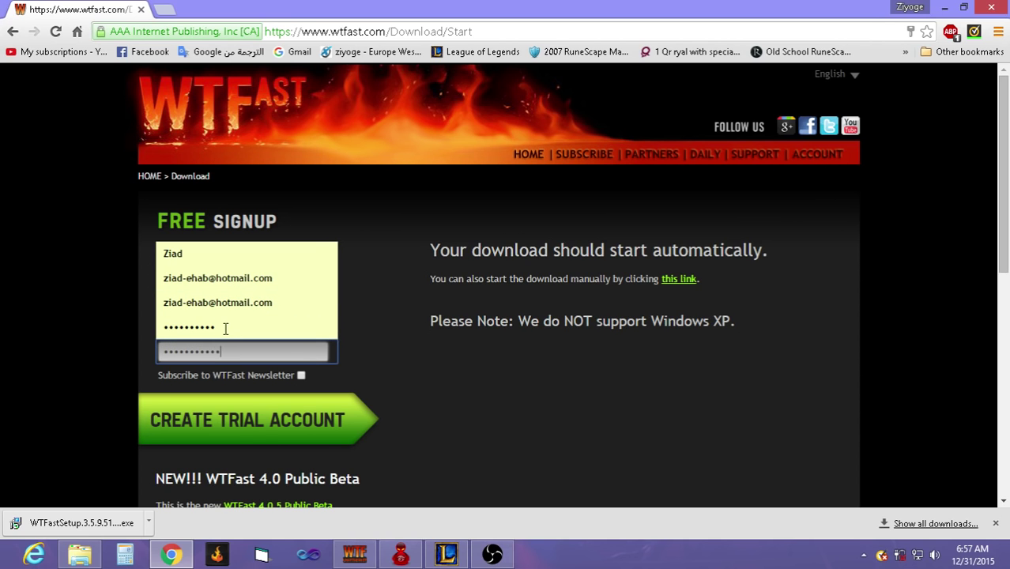
key("BackSpace")
key("BackSpace")
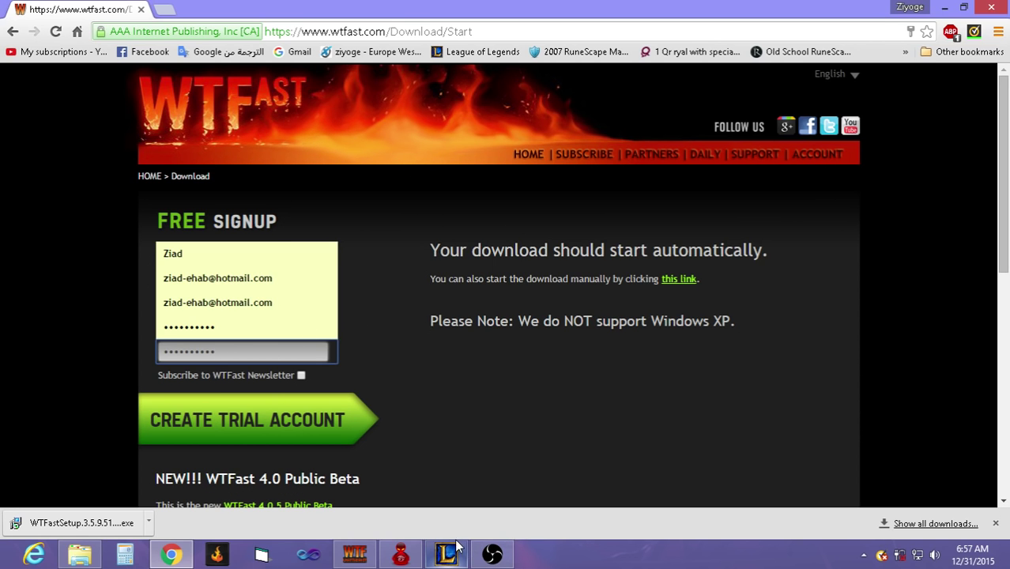
Restore the WTFast client showing the 14-day Paid Advanced account and the Game selection box
left_click(357, 557)
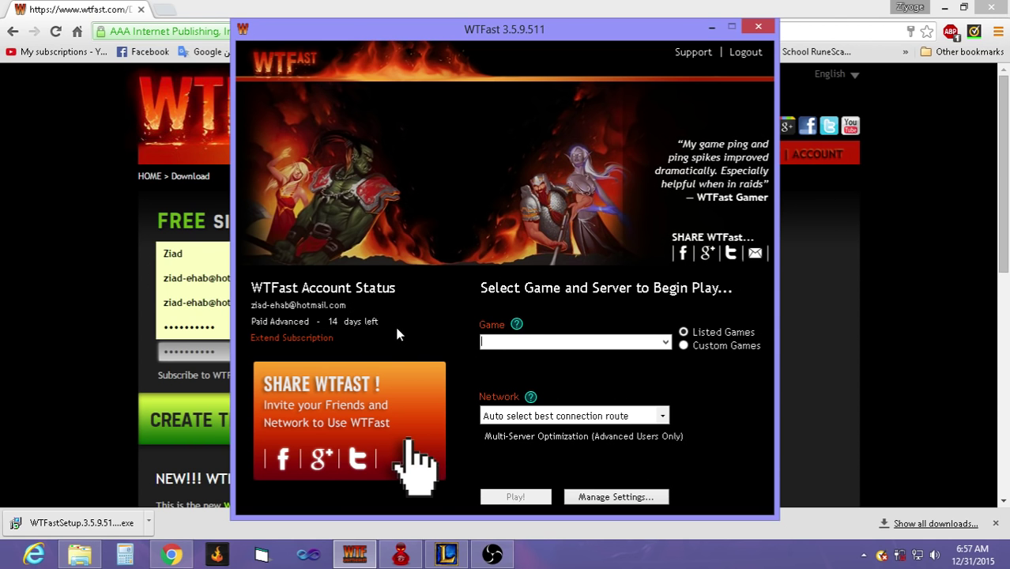
left_click(650, 343)
Create a custom game lobby in the League of Legends client
left_click(448, 556)
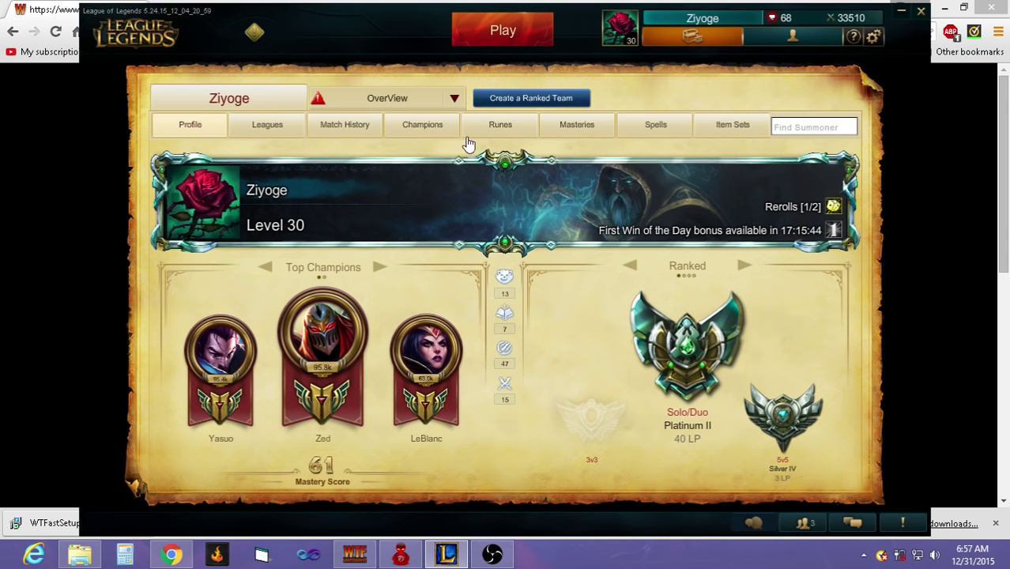
left_click(521, 30)
left_click(294, 160)
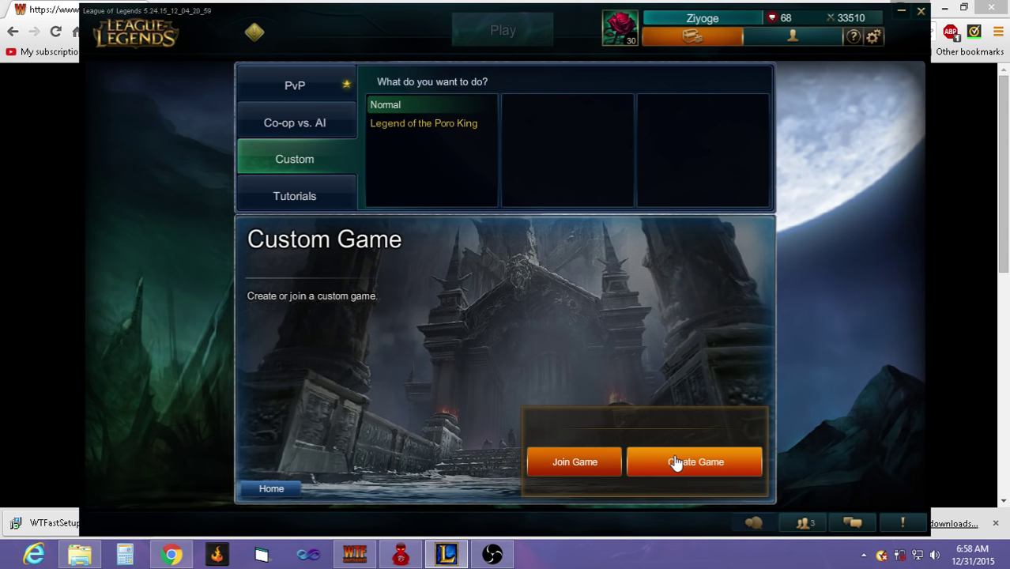
left_click(647, 462)
left_click(474, 483)
Start the custom game without IP/XP rewards and lock in Zed
left_click(903, 494)
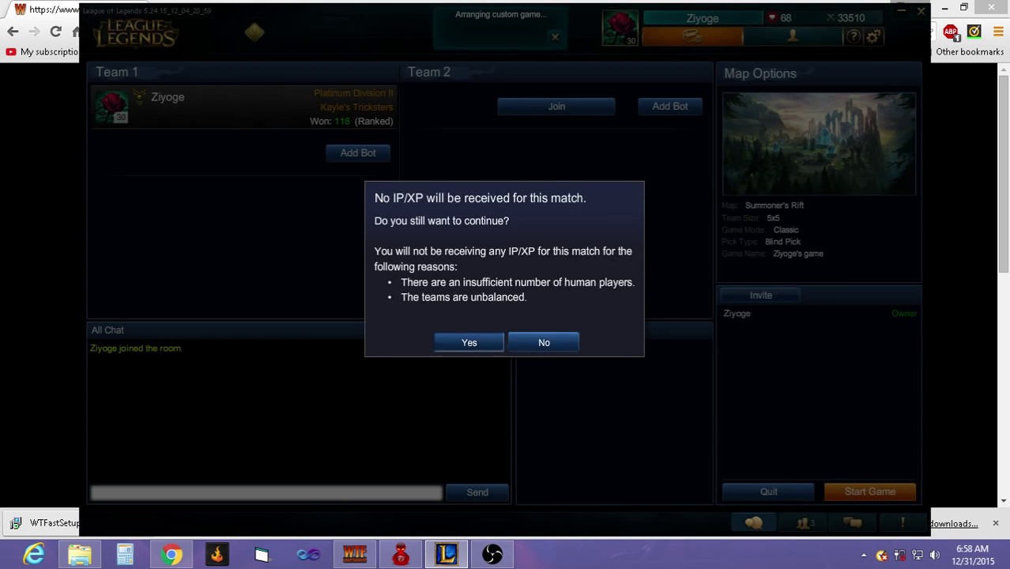
left_click(471, 404)
left_click(294, 269)
left_click(662, 349)
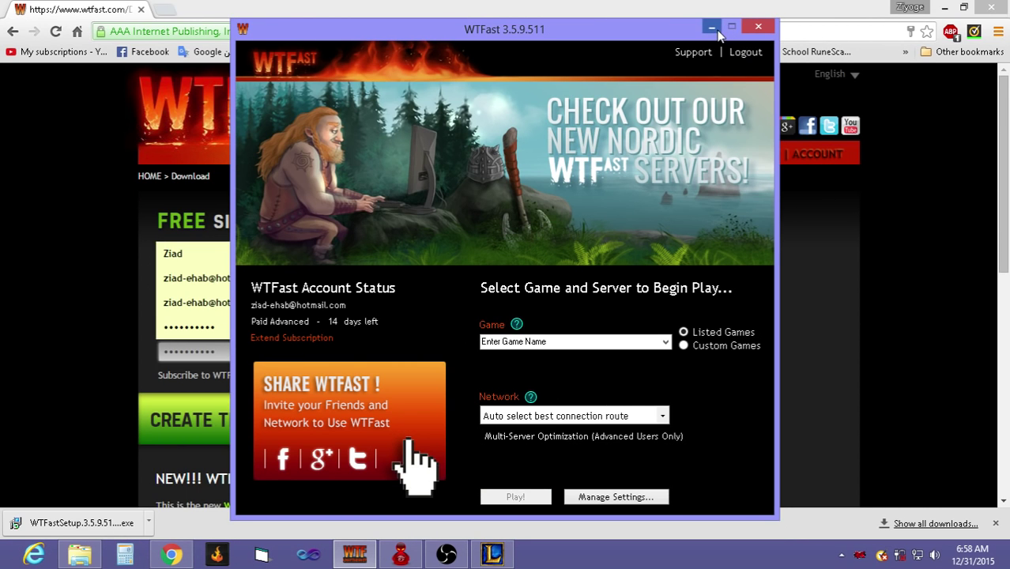
Minimize WTFast and the League client to reach the game loading screen
left_click(711, 29)
left_click(499, 555)
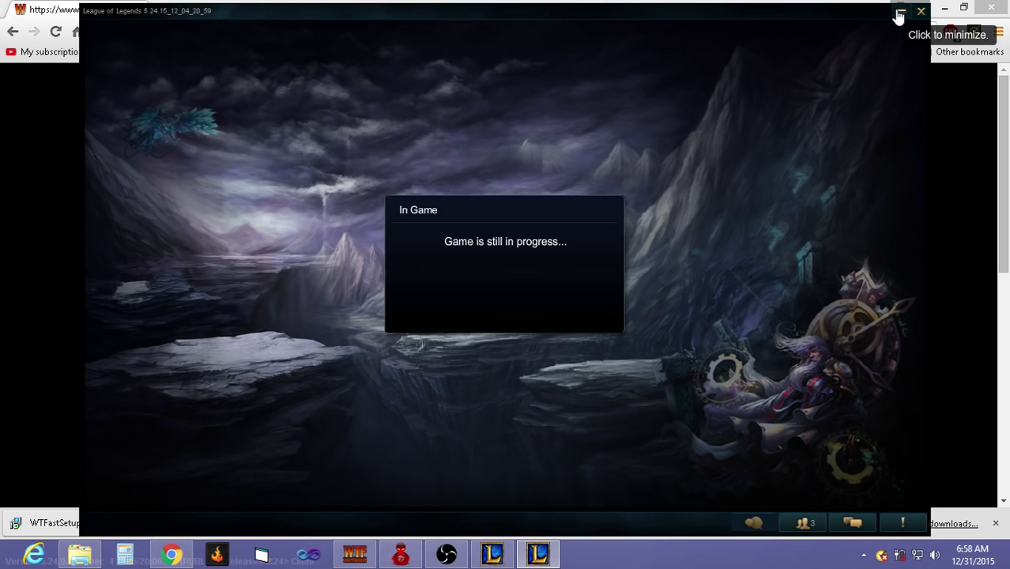
left_click(901, 10)
left_click(492, 554)
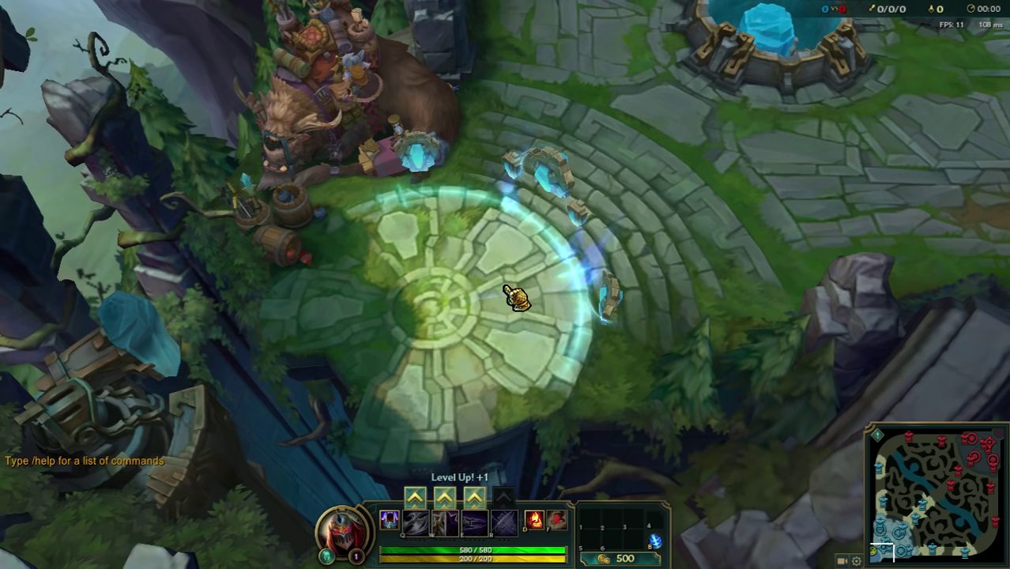
Level up an ability in the 108 ms match, then exit and leave the game
key("Escape")
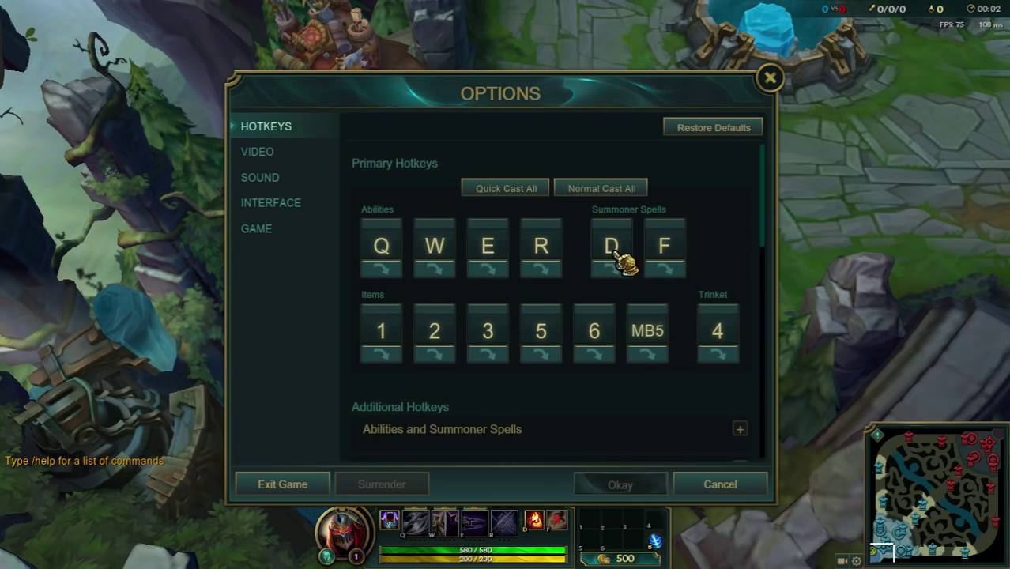
key("Escape")
key("ctrl+q")
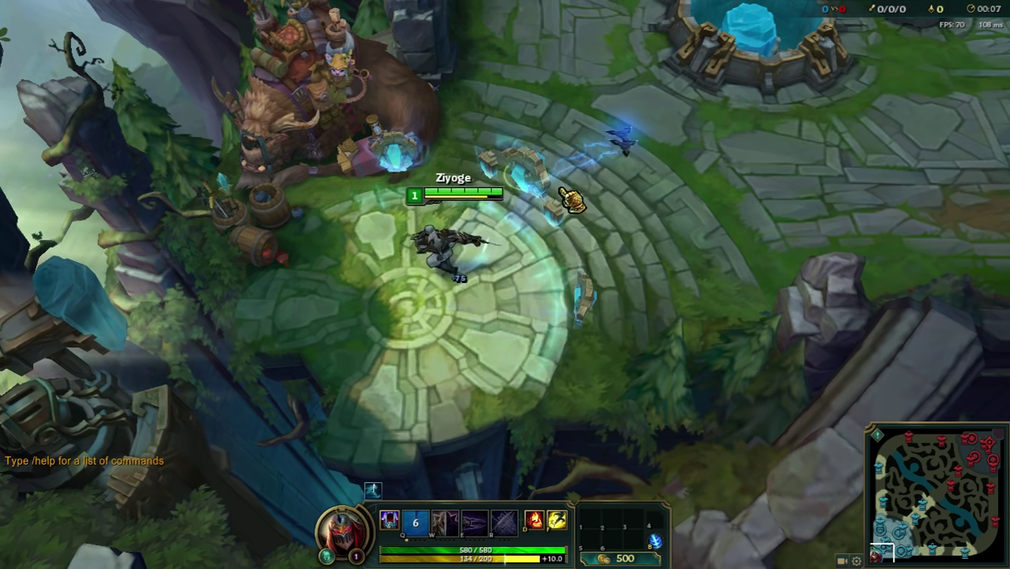
key("Escape")
left_click(282, 484)
left_click(442, 289)
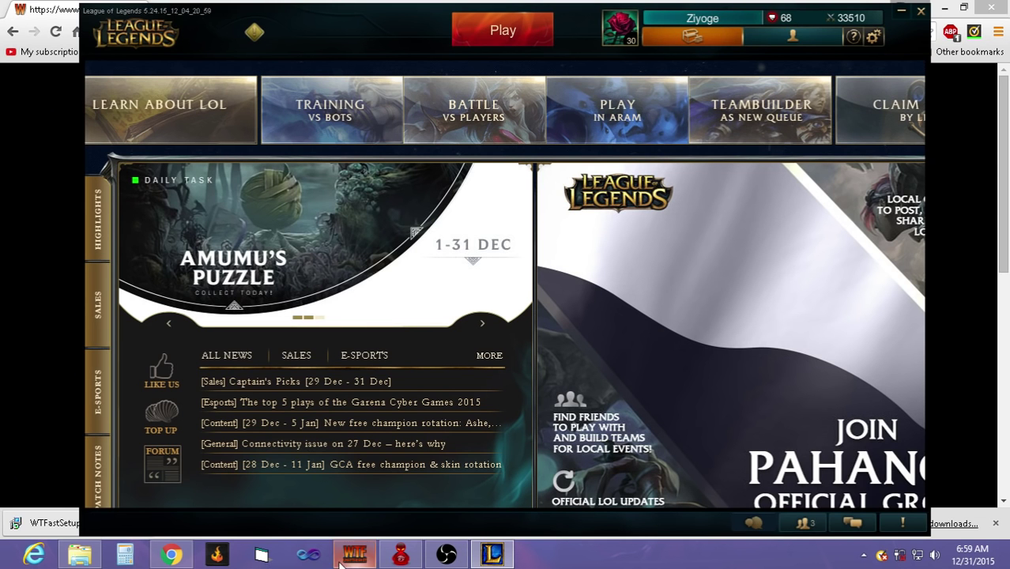
Select League of Legends (Garena) in WTFast and launch it through the booster
left_click(355, 554)
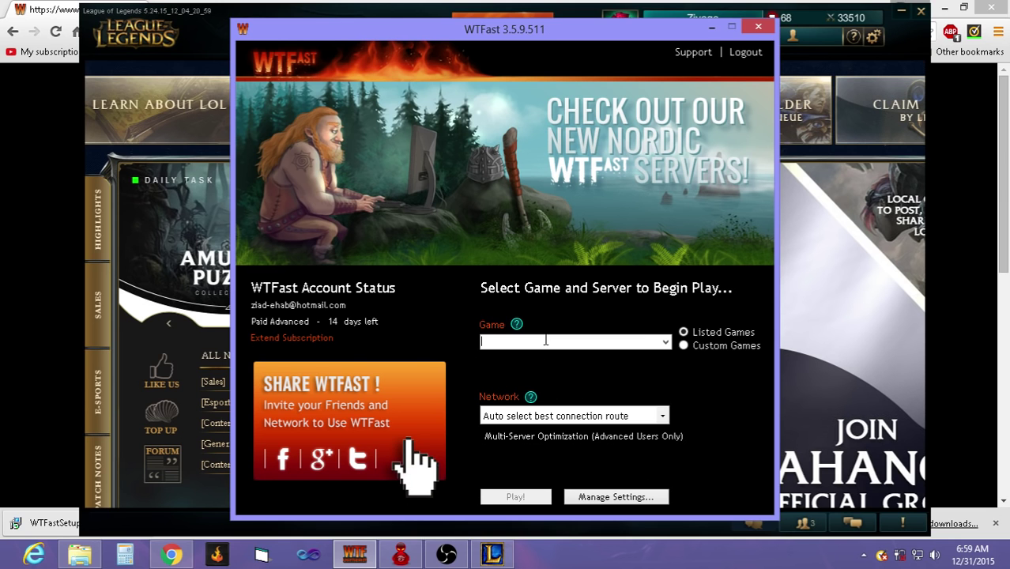
type("league")
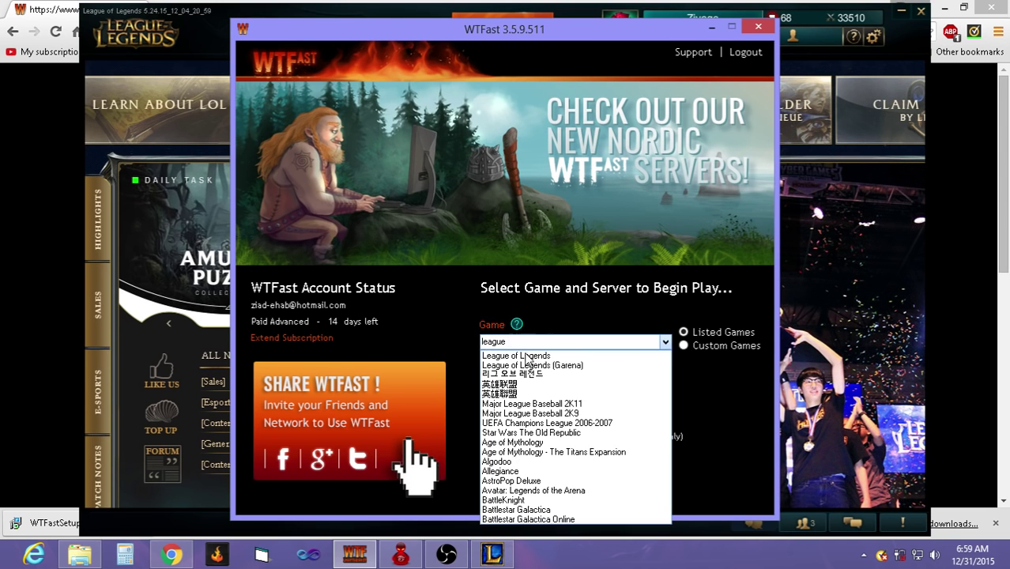
left_click(532, 365)
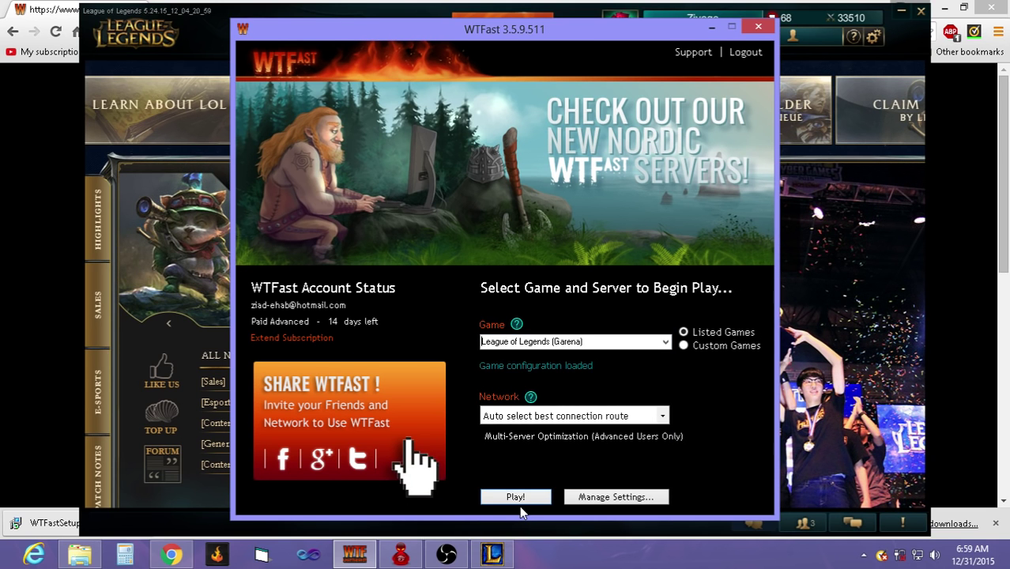
left_click(522, 496)
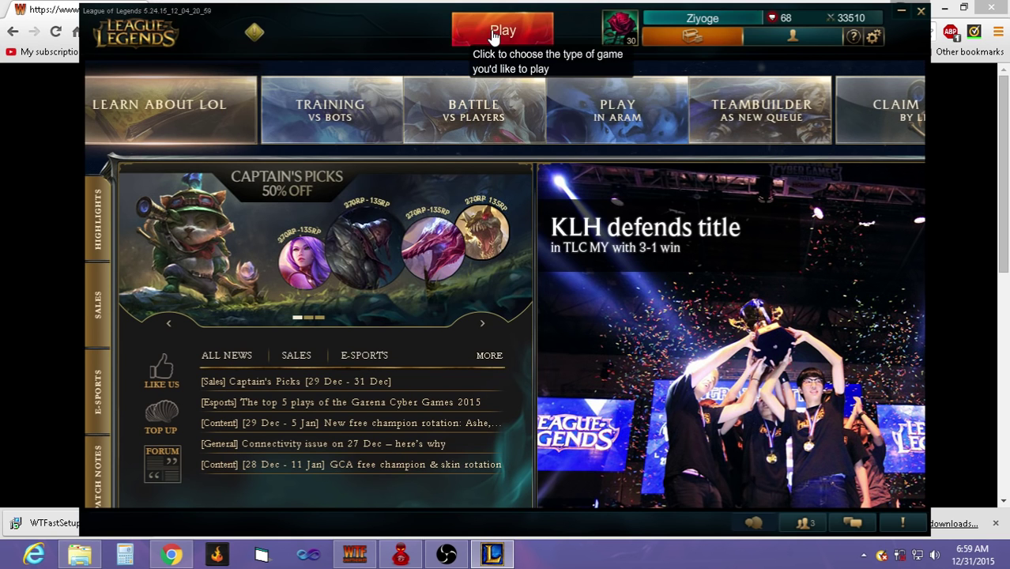
Create and start a custom game without IP/XP rewards, locking in Riven
left_click(496, 32)
left_click(668, 473)
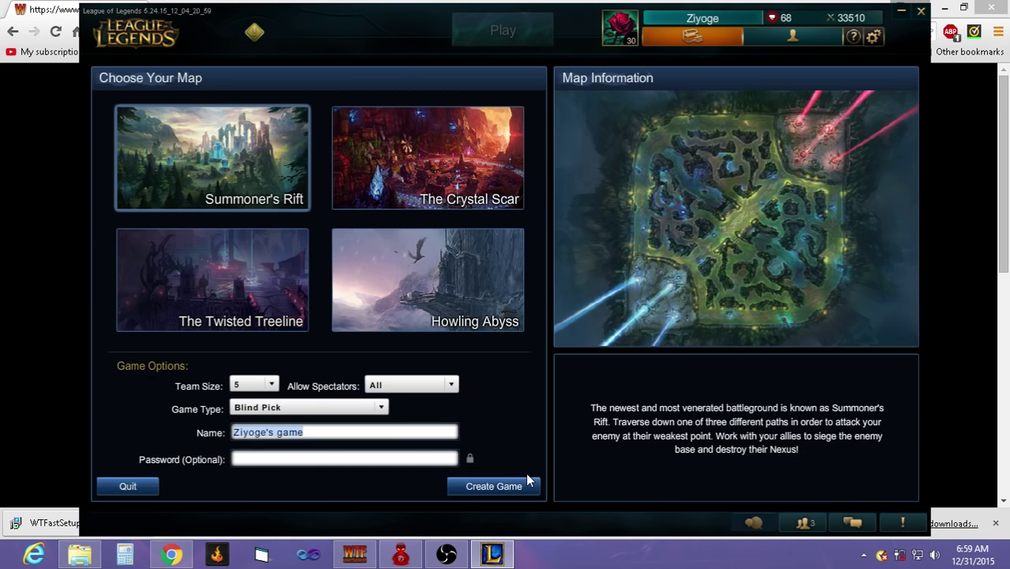
left_click(526, 482)
left_click(849, 487)
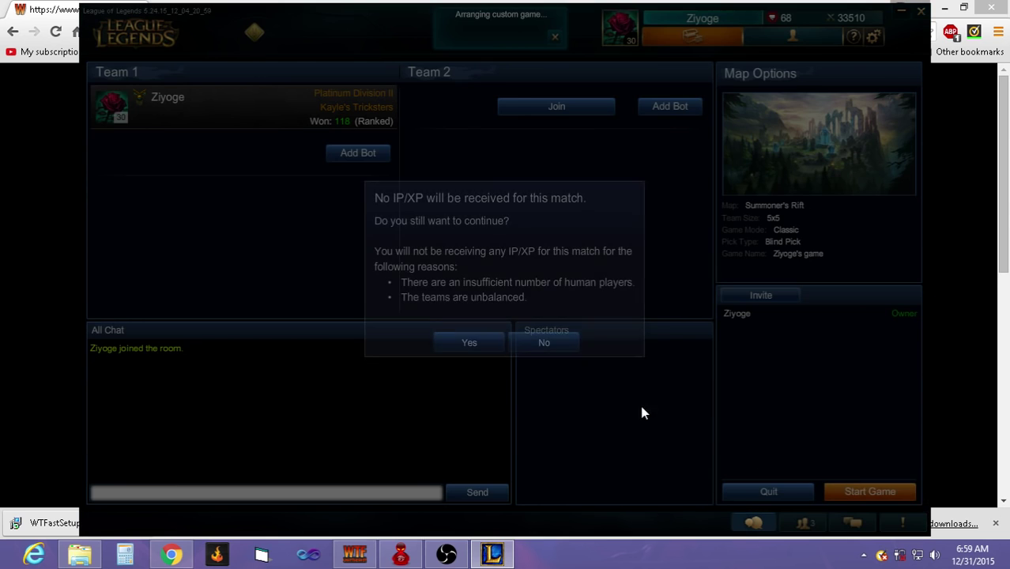
left_click(469, 342)
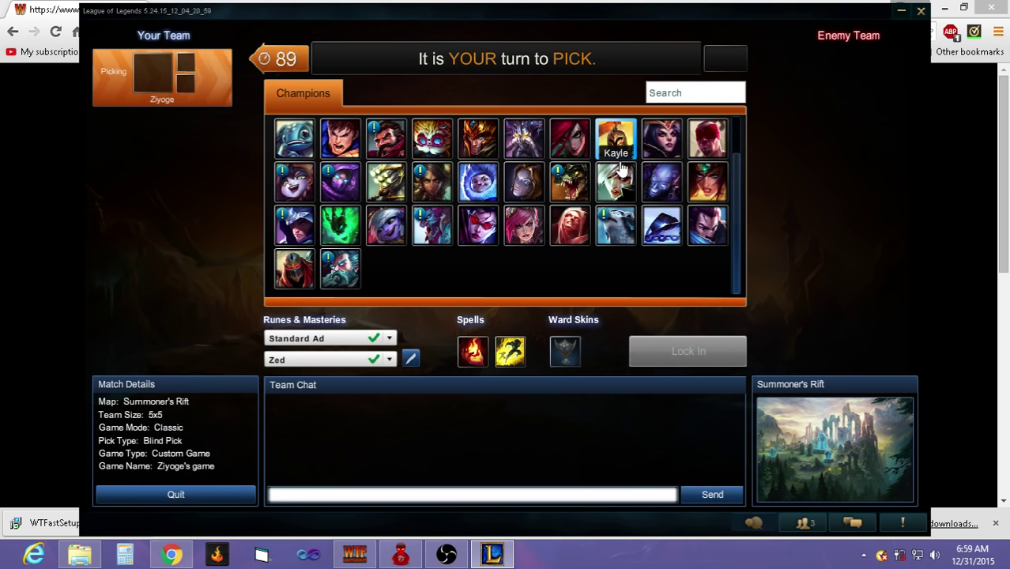
left_click(622, 169)
left_click(688, 354)
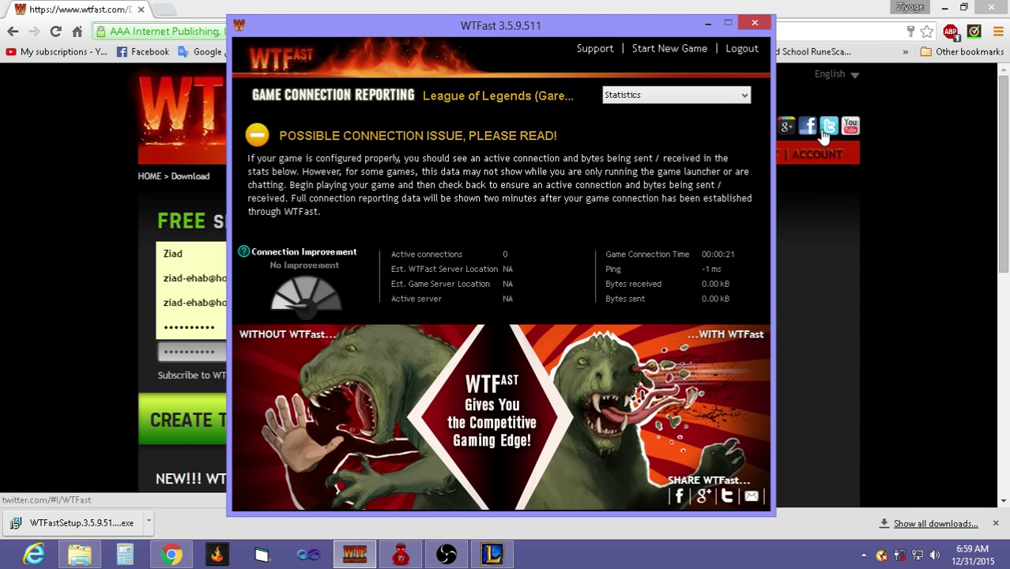
Minimize WTFast and return to the loaded Riven match running at about 42 ms
left_click(708, 24)
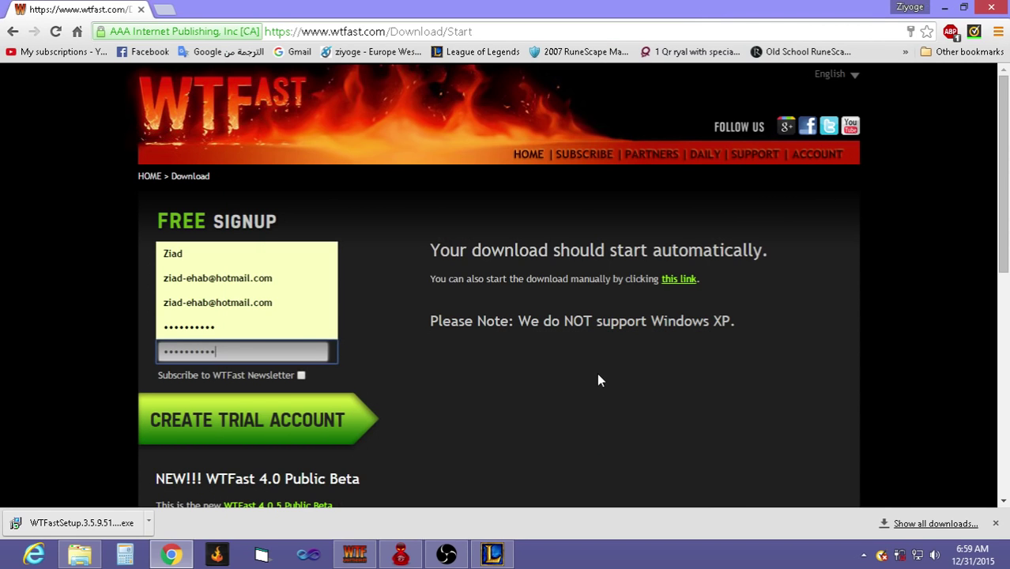
left_click(863, 555)
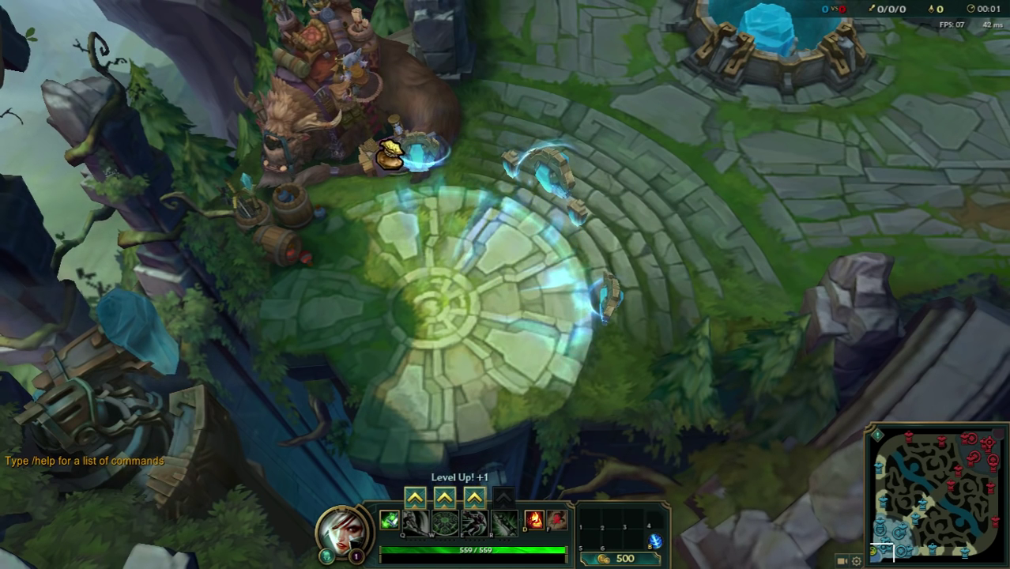
Move Riven around and learn and cast her Q ability at 42 ms ping
right_click(744, 129)
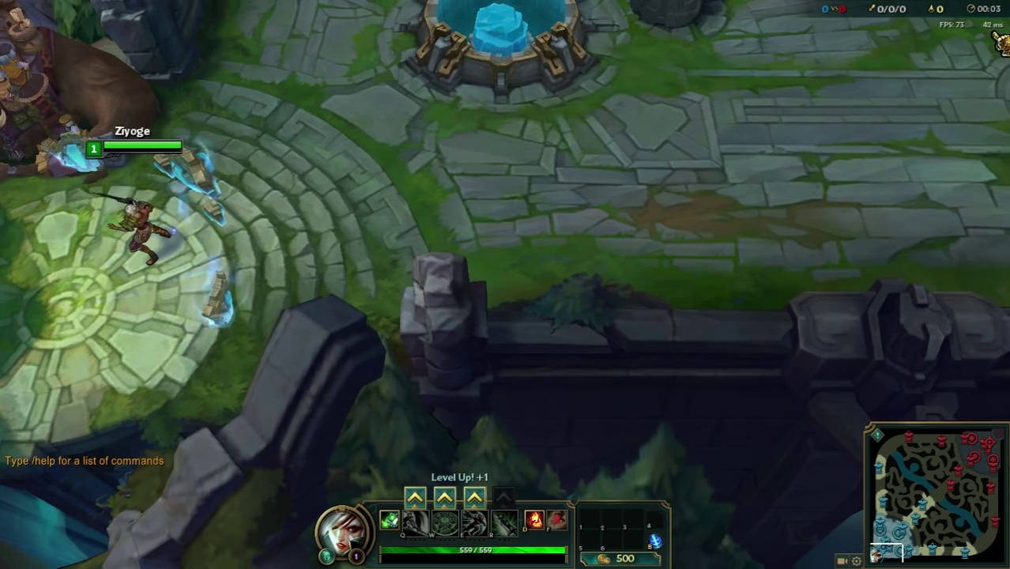
key("space")
key("ctrl+q")
key("q")
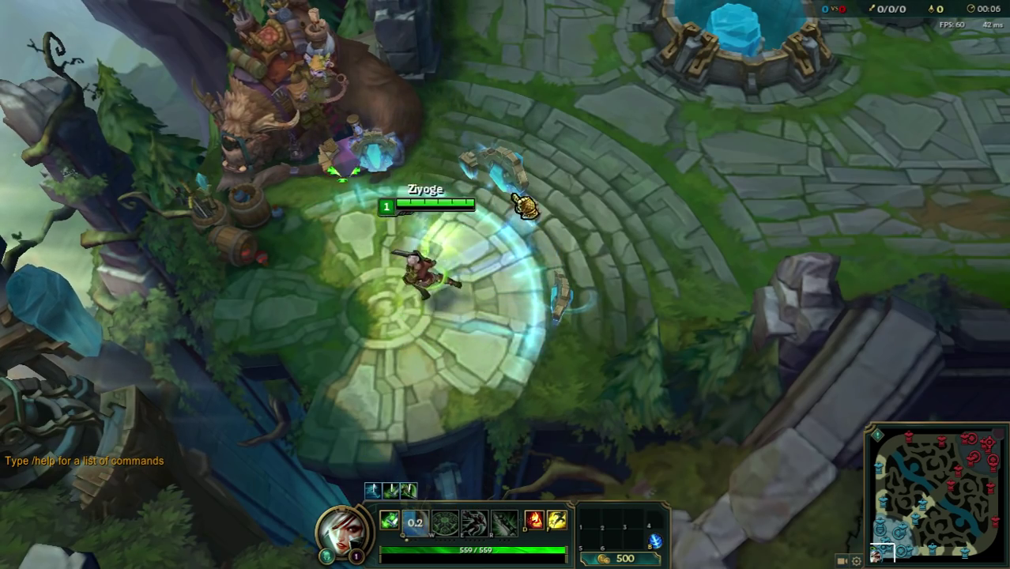
key("q")
key("q")
right_click(529, 247)
Exit the match and confirm Leave Game
key("Escape")
left_click(284, 482)
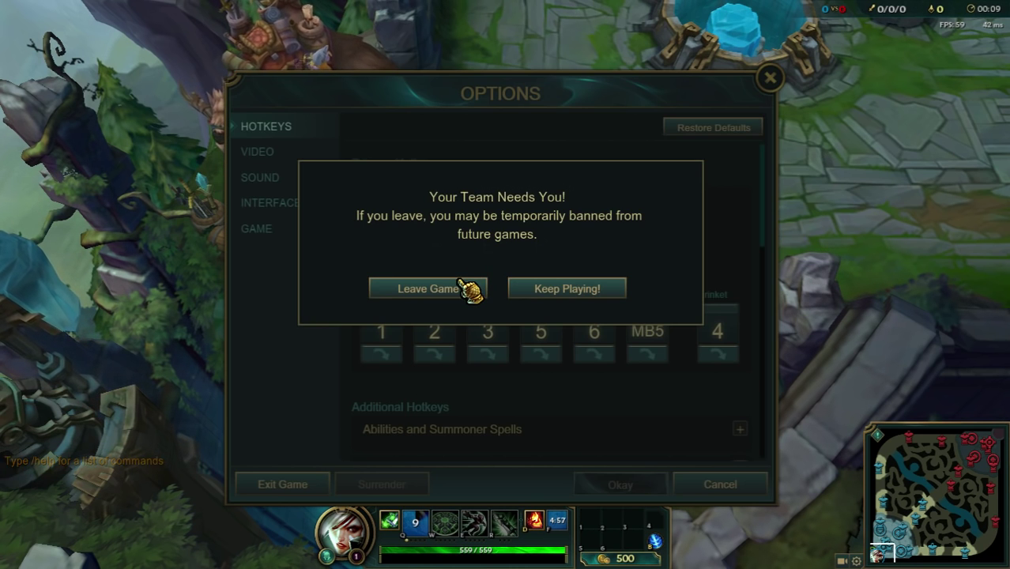
left_click(470, 290)
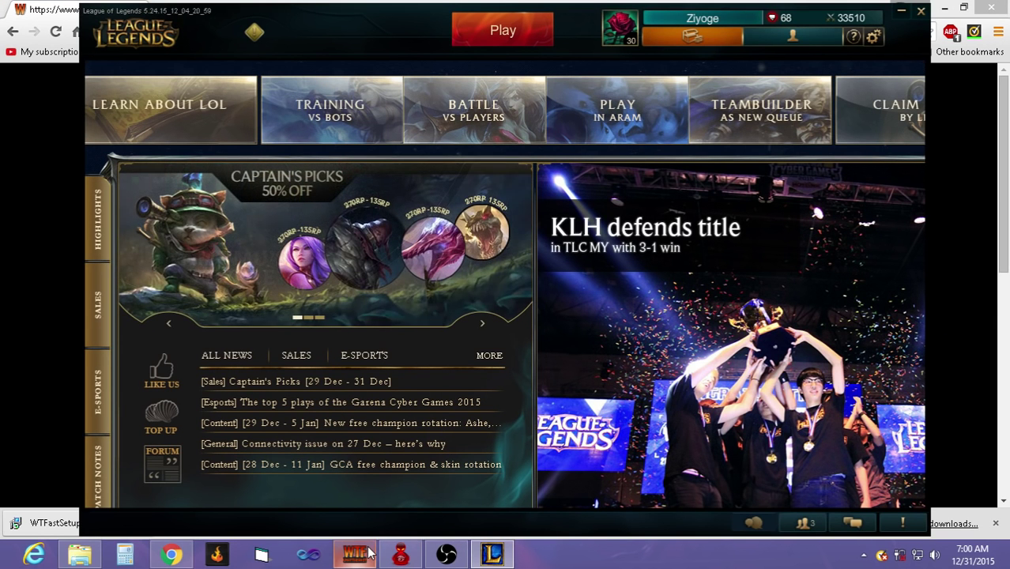
mouse_move(369, 553)
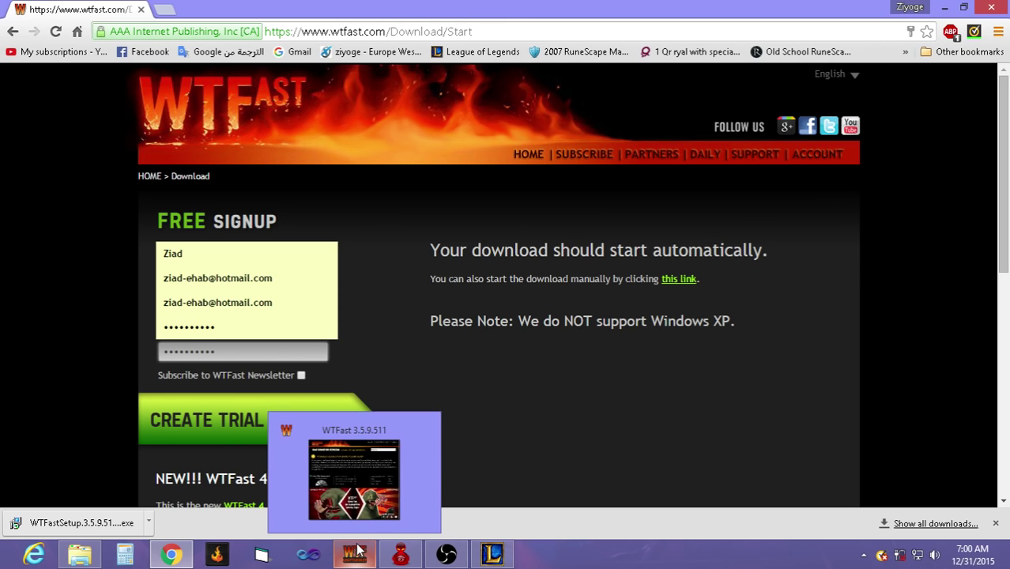
Check the WTFast report shows 1 active connection, minimize it, and select the Windows XP support note
left_click(335, 474)
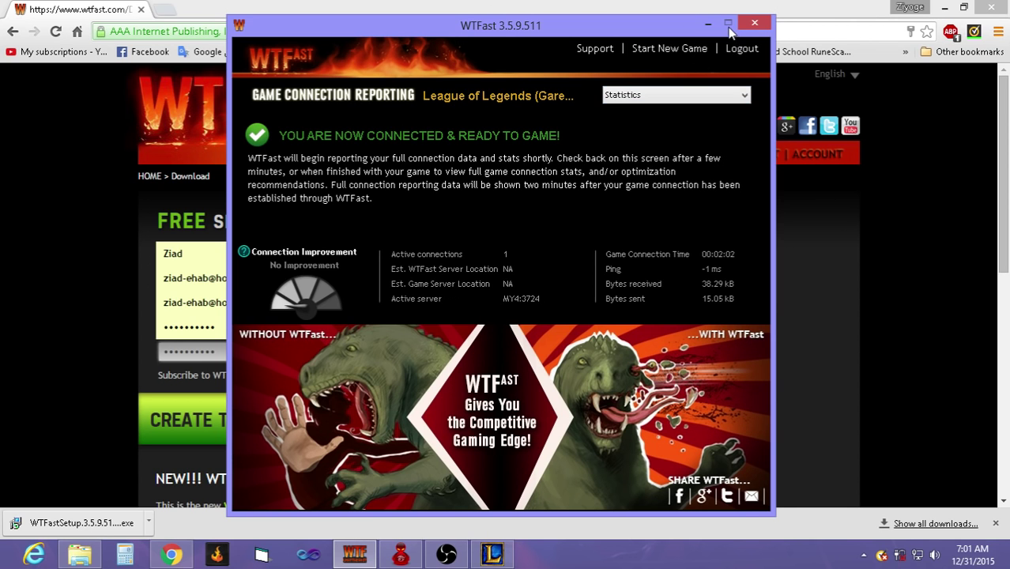
left_click(708, 24)
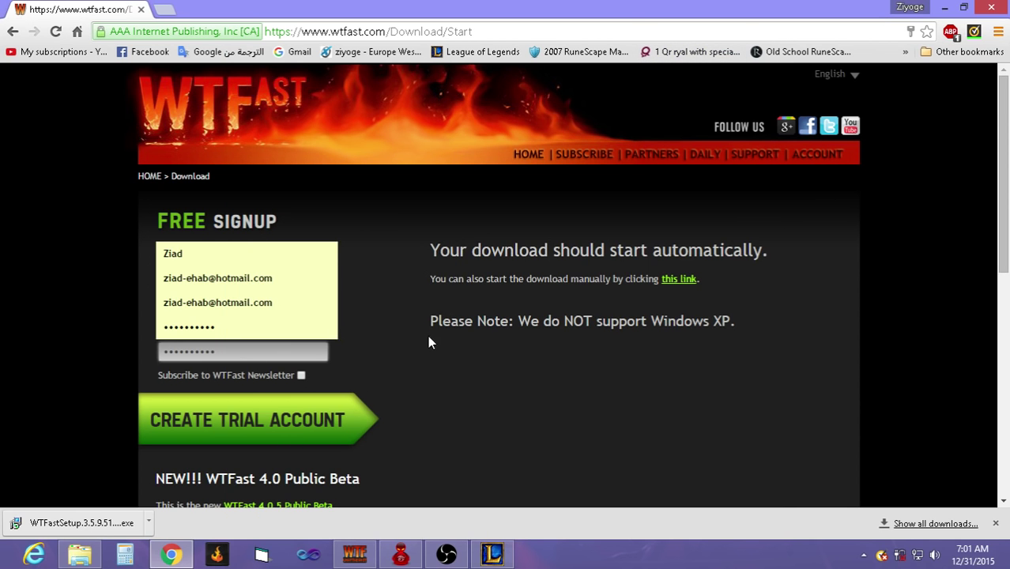
left_click_drag(735, 321, 488, 320)
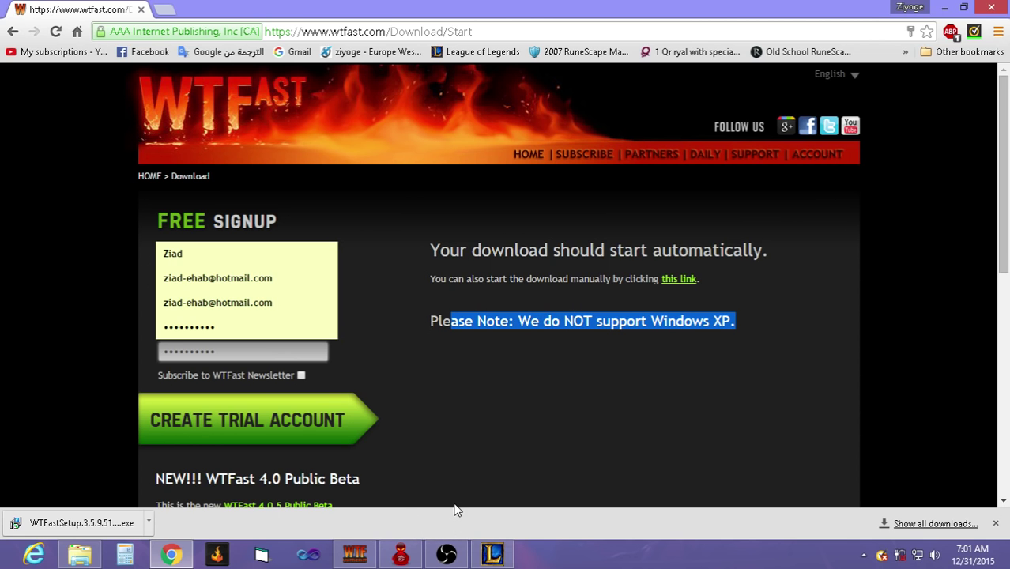
mouse_move(363, 554)
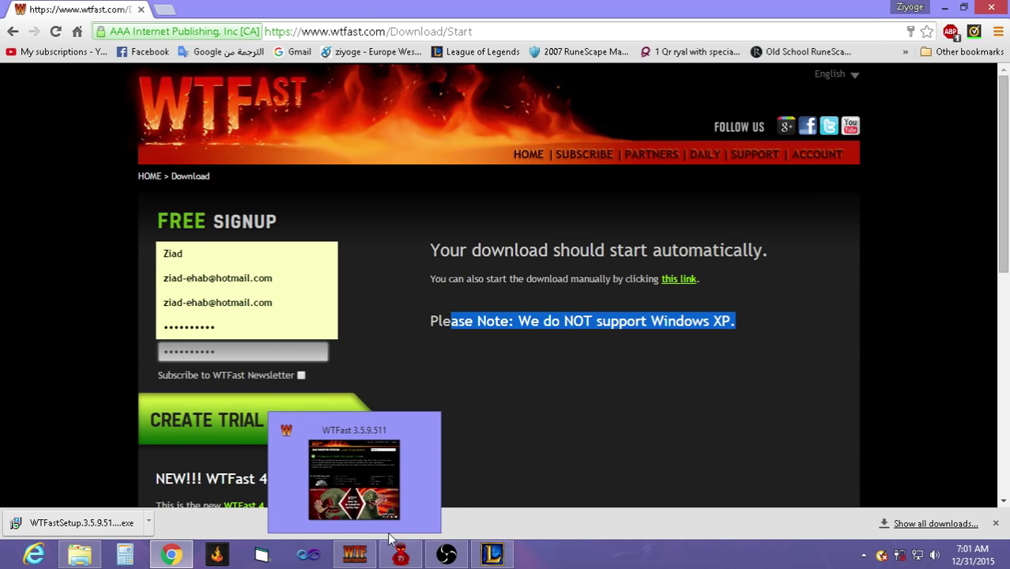